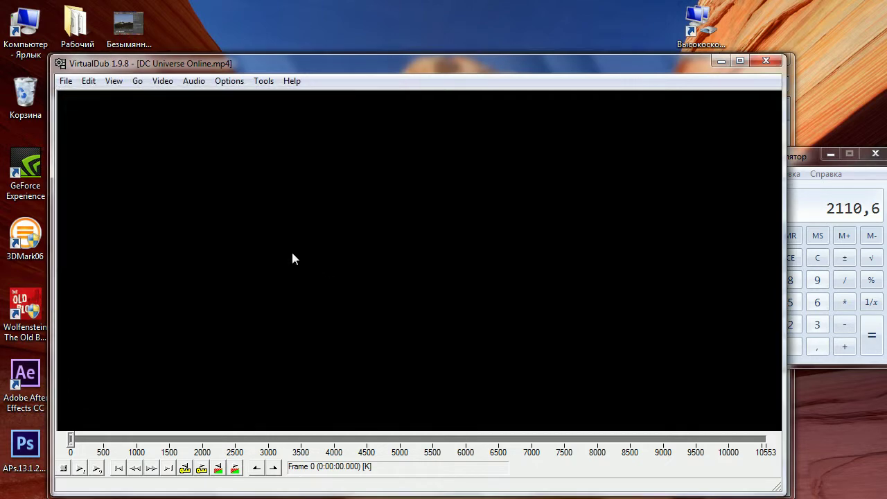
Step: Open the segmented AVI save dialog for the video and divide its 10553 frames by 5 in Calculator
{"action": "left_click", "coordinate": [66, 81]}
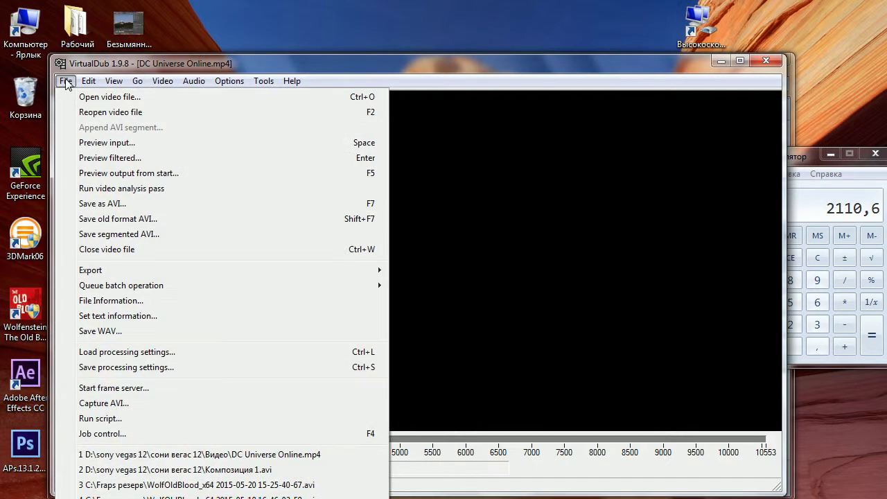
{"action": "left_click", "coordinate": [101, 234]}
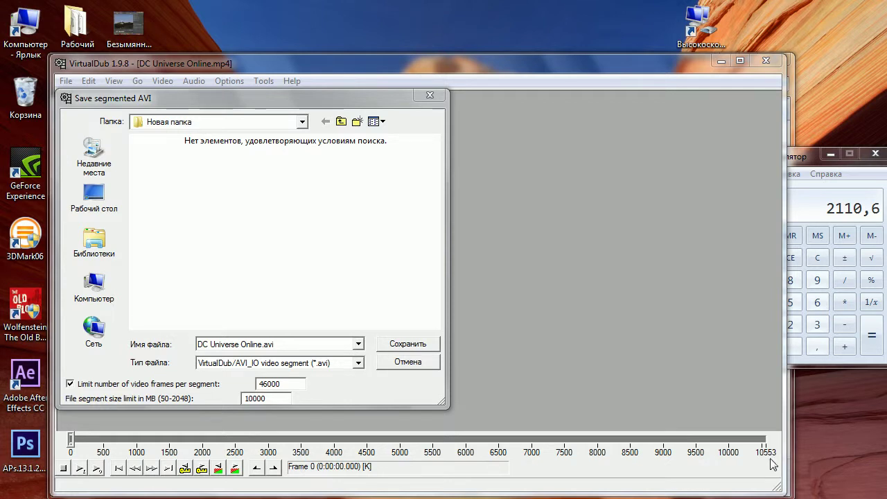
{"action": "left_click", "coordinate": [807, 159]}
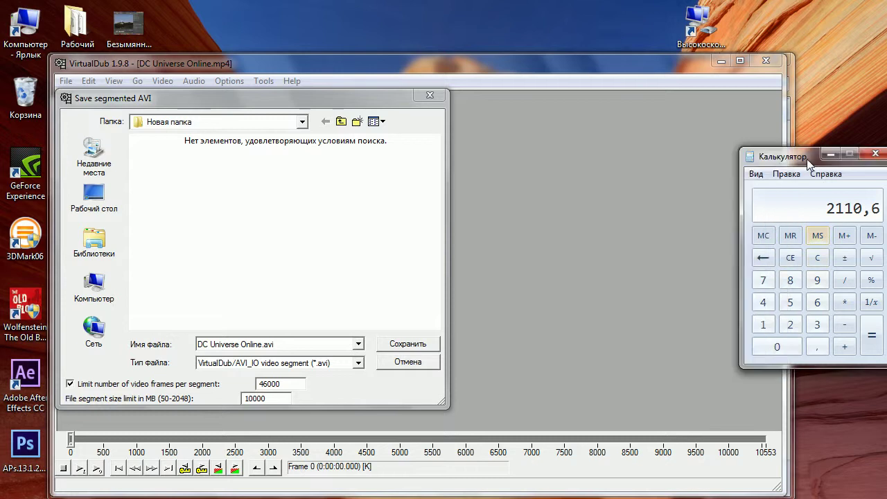
{"action": "left_click_drag", "start_coordinate": [806, 159], "coordinate": [784, 131]}
{"action": "left_click", "coordinate": [740, 298]}
{"action": "left_click", "coordinate": [761, 323]}
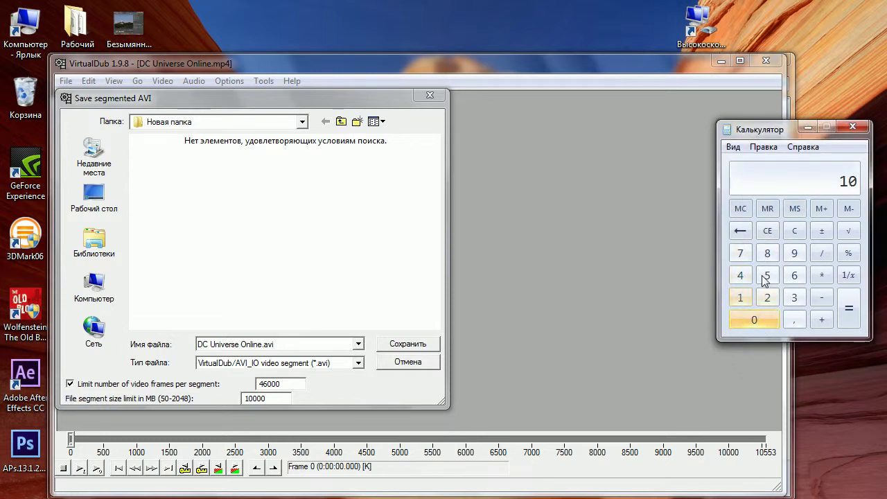
{"action": "double_click", "coordinate": [765, 276]}
{"action": "left_click", "coordinate": [794, 297]}
{"action": "left_click", "coordinate": [822, 253]}
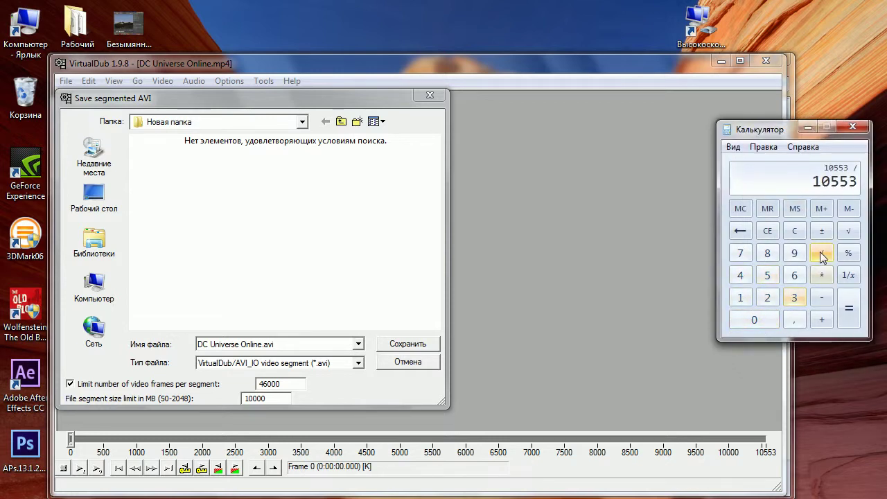
{"action": "left_click", "coordinate": [771, 277]}
{"action": "left_click", "coordinate": [844, 312]}
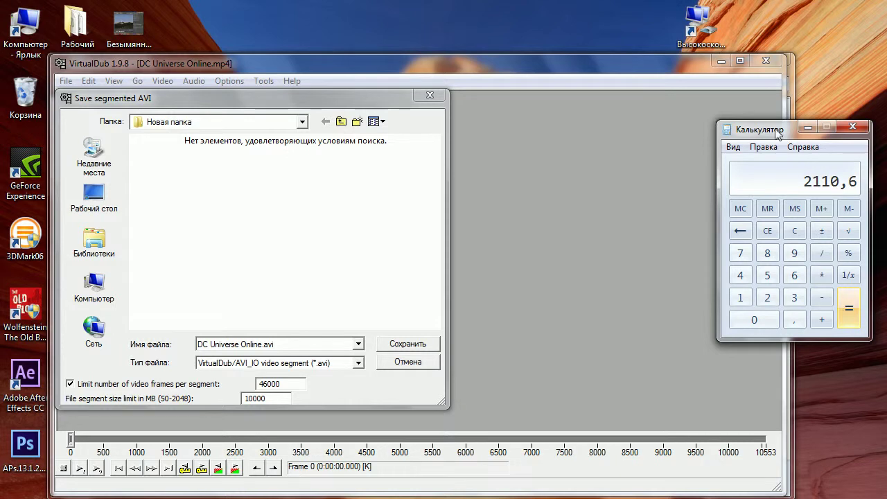
{"action": "left_click_drag", "start_coordinate": [777, 132], "coordinate": [788, 131]}
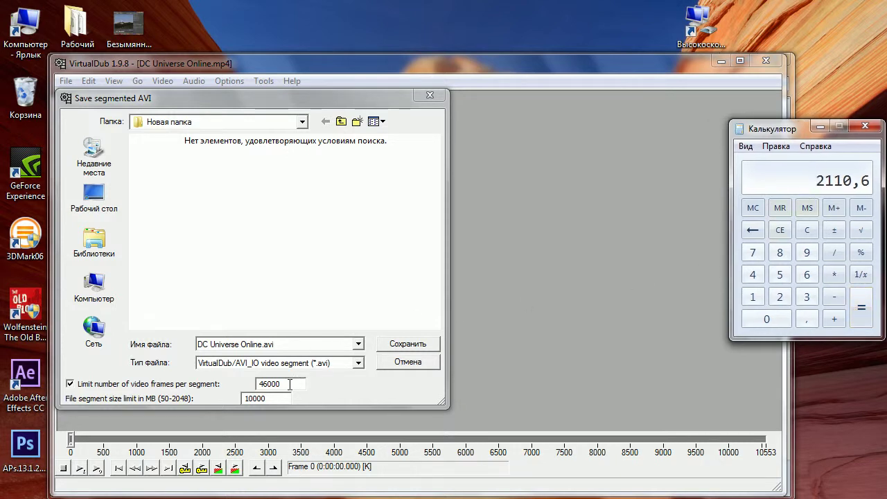
Step: Limit the number of video frames per segment to 2110 in the segmented AVI save dialog
{"action": "left_click_drag", "start_coordinate": [289, 384], "coordinate": [233, 392]}
{"action": "type", "text": "21"}
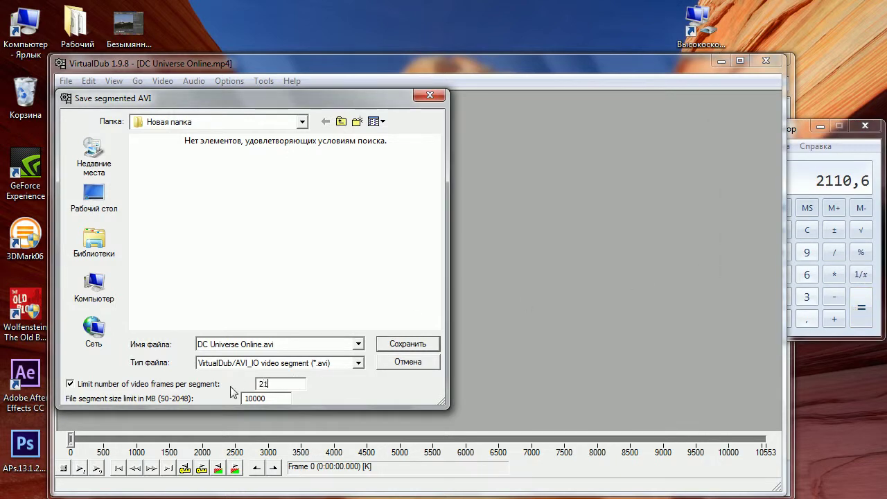
{"action": "type", "text": "10"}
Step: Change the limit of video frames per segment to 2200, and raise it further to 2400
{"action": "left_click_drag", "start_coordinate": [281, 383], "coordinate": [264, 383]}
{"action": "type", "text": "2200"}
{"action": "left_click_drag", "start_coordinate": [278, 384], "coordinate": [264, 383]}
{"action": "type", "text": "400"}
{"action": "left_click_drag", "start_coordinate": [266, 398], "coordinate": [240, 399]}
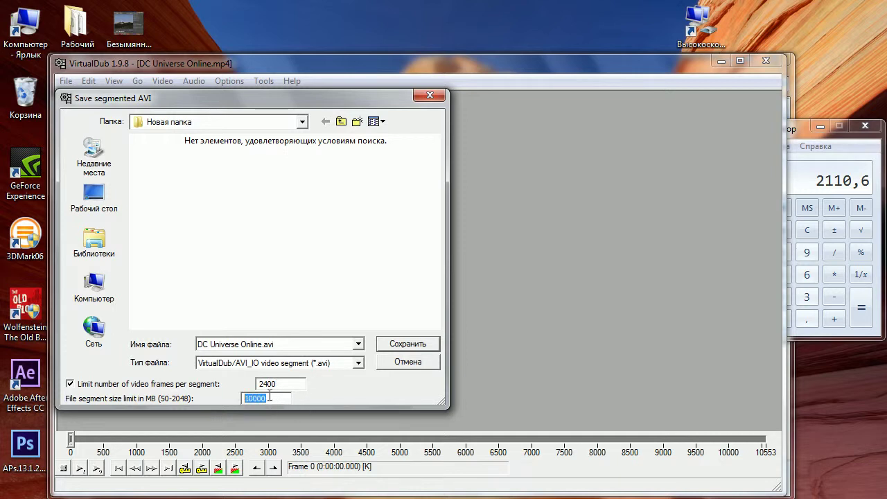
{"action": "left_click", "coordinate": [273, 398]}
{"action": "key", "text": "alt+Tab"}
{"action": "key", "text": "Escape"}
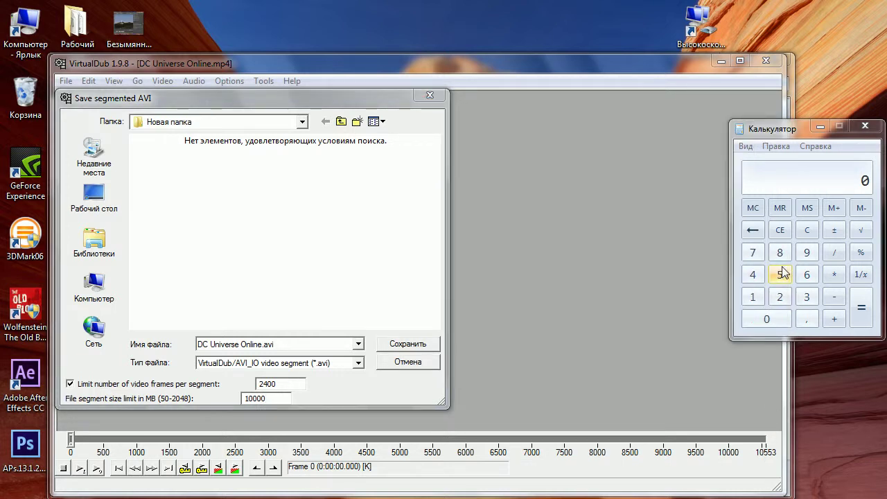
{"action": "left_click", "coordinate": [780, 297]}
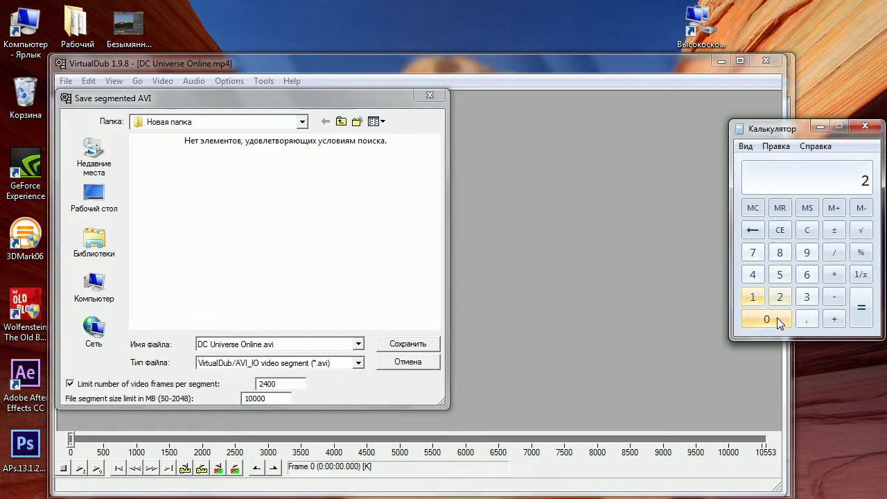
{"action": "left_click", "coordinate": [766, 318]}
{"action": "left_click", "coordinate": [752, 230]}
{"action": "left_click", "coordinate": [753, 230]}
{"action": "left_click", "coordinate": [740, 415]}
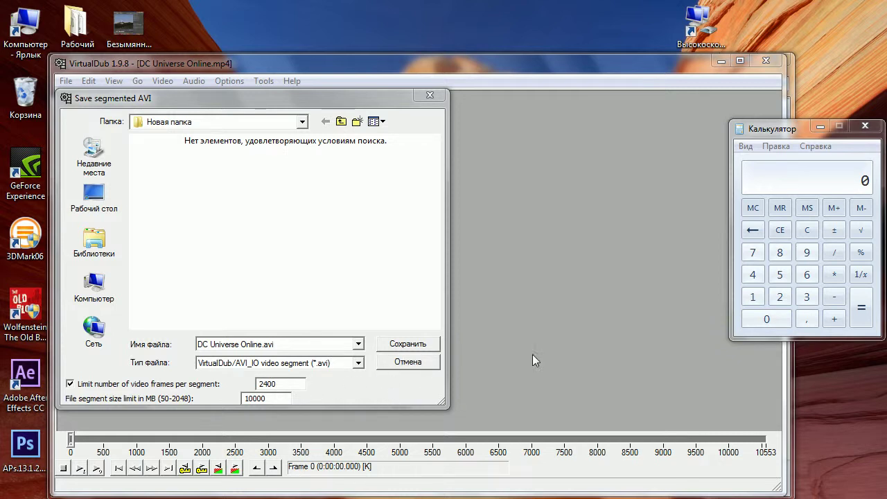
Step: Divide 50 by 5 in Calculator to work out the length of each segment
{"action": "left_click", "coordinate": [784, 275]}
{"action": "left_click", "coordinate": [768, 320]}
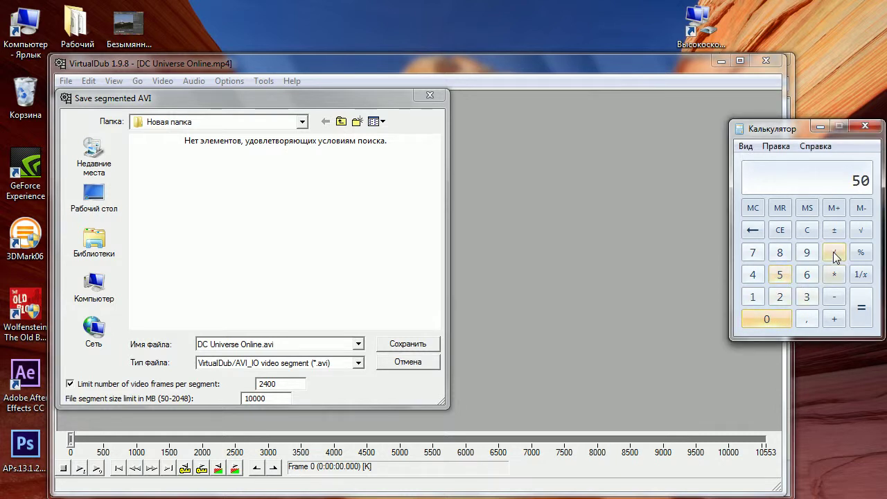
{"action": "left_click", "coordinate": [834, 253]}
{"action": "left_click", "coordinate": [780, 276]}
{"action": "key", "text": "Return"}
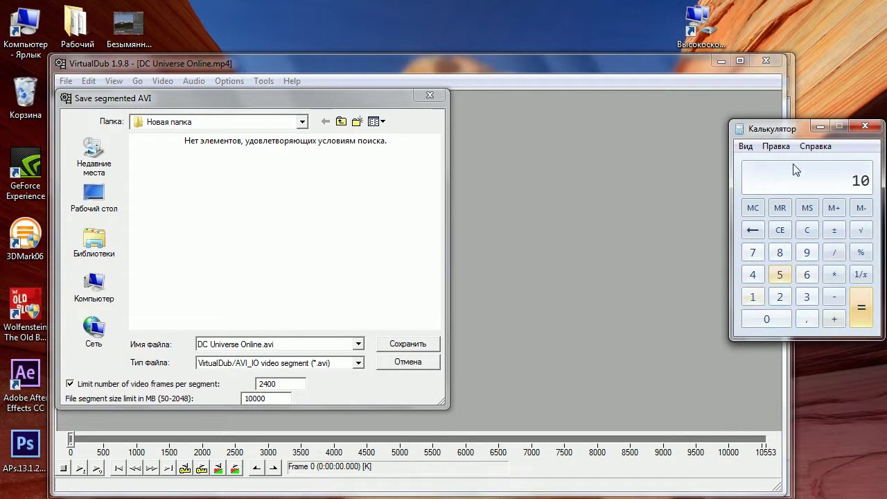
Step: Clear Calculator, multiply 60 by 60, and multiply the result by 10 to get the frames per segment
{"action": "left_click", "coordinate": [754, 323]}
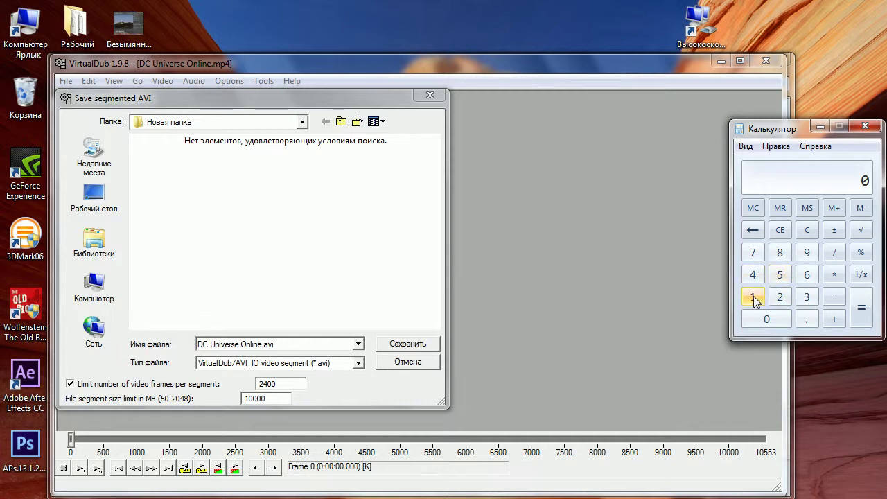
{"action": "left_click", "coordinate": [807, 275]}
{"action": "left_click", "coordinate": [768, 320]}
{"action": "left_click", "coordinate": [832, 277]}
{"action": "left_click", "coordinate": [807, 275]}
{"action": "left_click", "coordinate": [766, 319]}
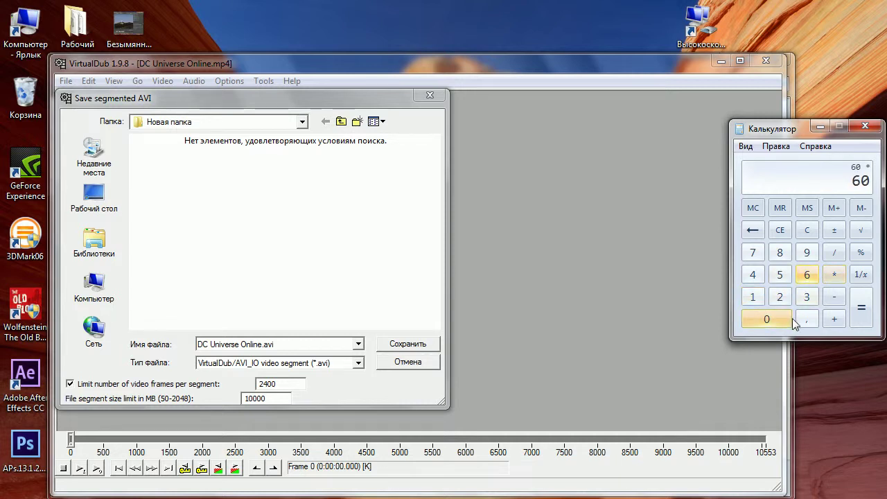
{"action": "left_click", "coordinate": [861, 307]}
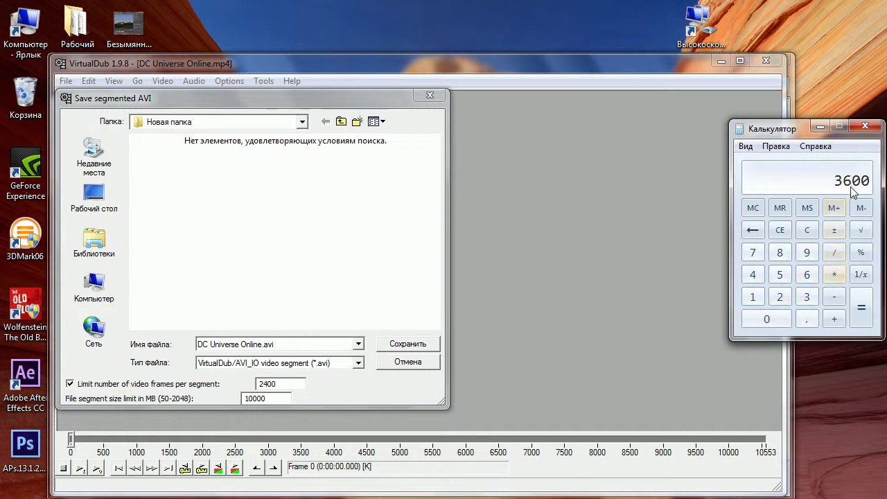
{"action": "left_click", "coordinate": [835, 274]}
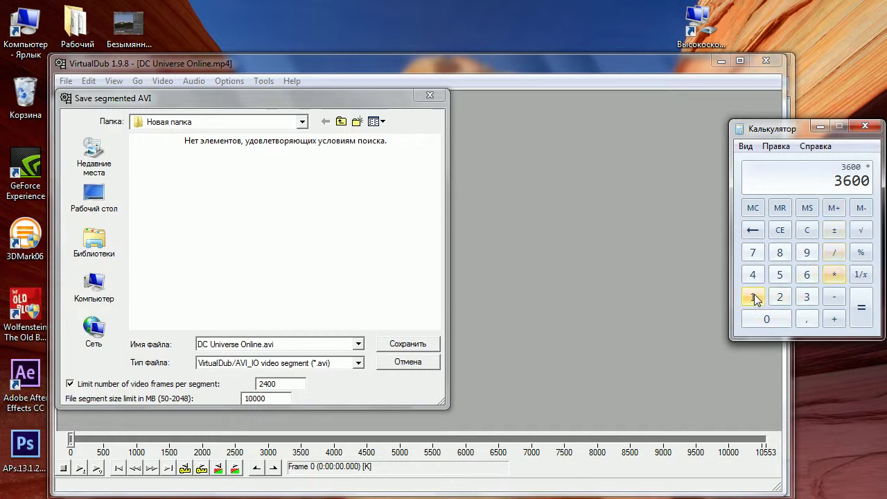
{"action": "left_click", "coordinate": [753, 296]}
{"action": "left_click", "coordinate": [767, 319]}
{"action": "left_click", "coordinate": [861, 308]}
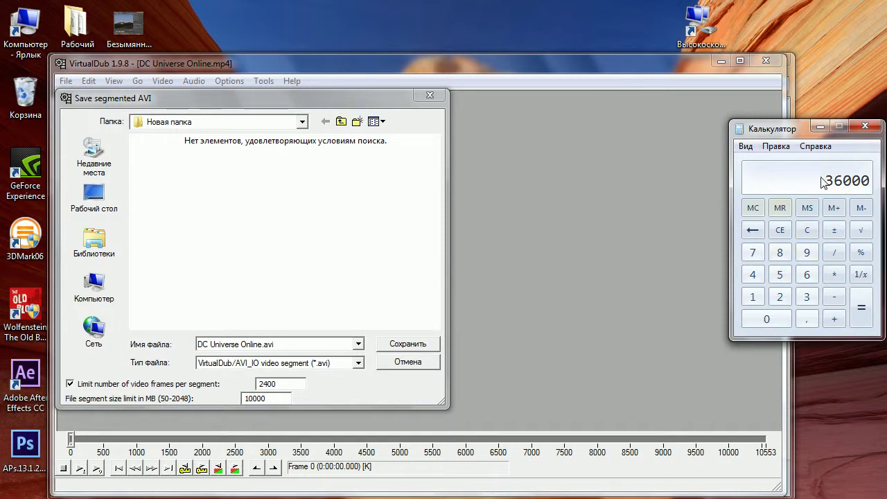
Step: Divide 180000 by 36000 in Calculator to check the number of segments
{"action": "left_click", "coordinate": [754, 297]}
{"action": "left_click", "coordinate": [781, 251]}
{"action": "left_click", "coordinate": [779, 319]}
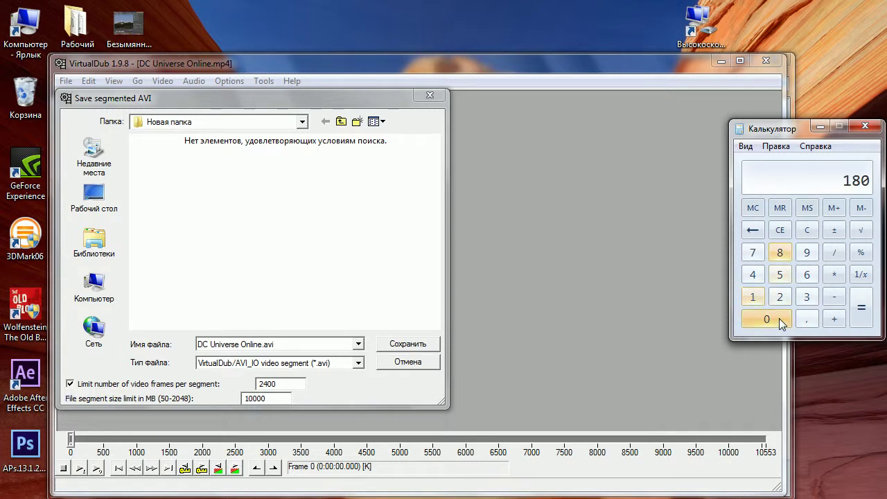
{"action": "left_click", "coordinate": [780, 321]}
{"action": "left_click", "coordinate": [779, 318]}
{"action": "left_click", "coordinate": [779, 318]}
{"action": "left_click", "coordinate": [834, 252]}
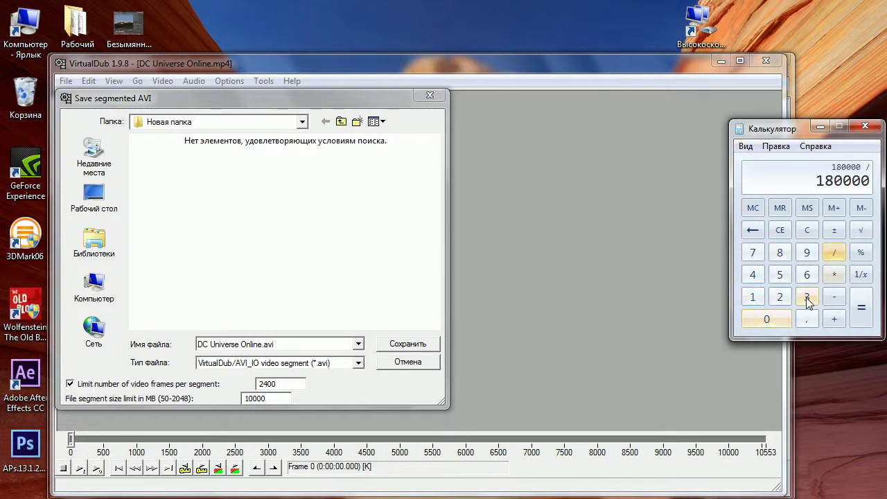
{"action": "left_click", "coordinate": [807, 297]}
{"action": "left_click", "coordinate": [806, 275]}
{"action": "left_click", "coordinate": [782, 319]}
{"action": "left_click", "coordinate": [784, 318]}
{"action": "left_click", "coordinate": [784, 317]}
{"action": "left_click", "coordinate": [860, 309]}
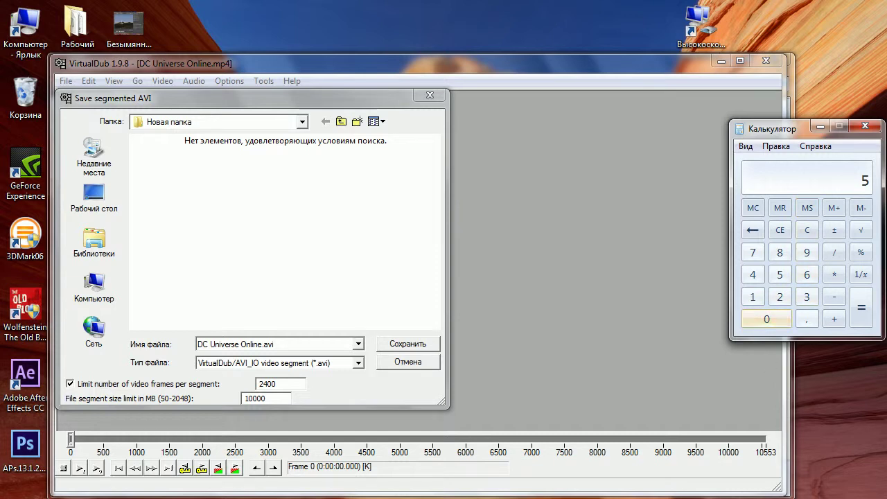
Step: Set the limit of video frames per segment to 36000 and cancel the segmented AVI save dialog
{"action": "key", "text": "alt+Tab"}
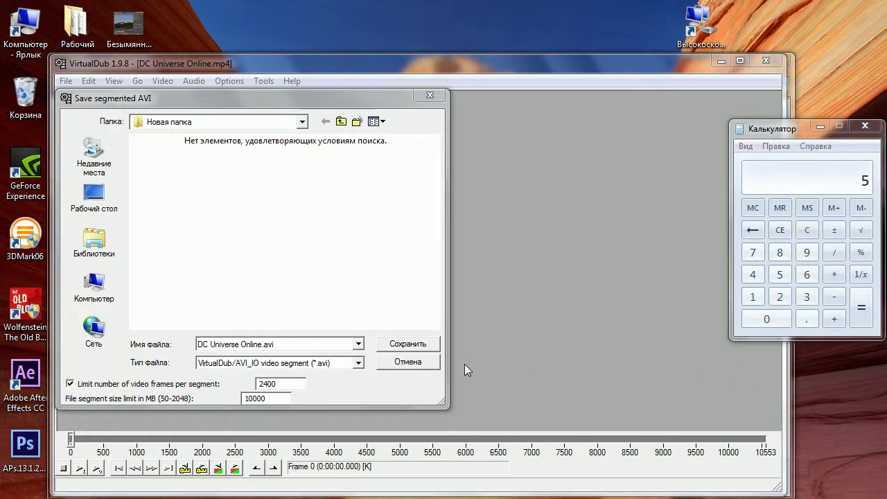
{"action": "left_click", "coordinate": [301, 382]}
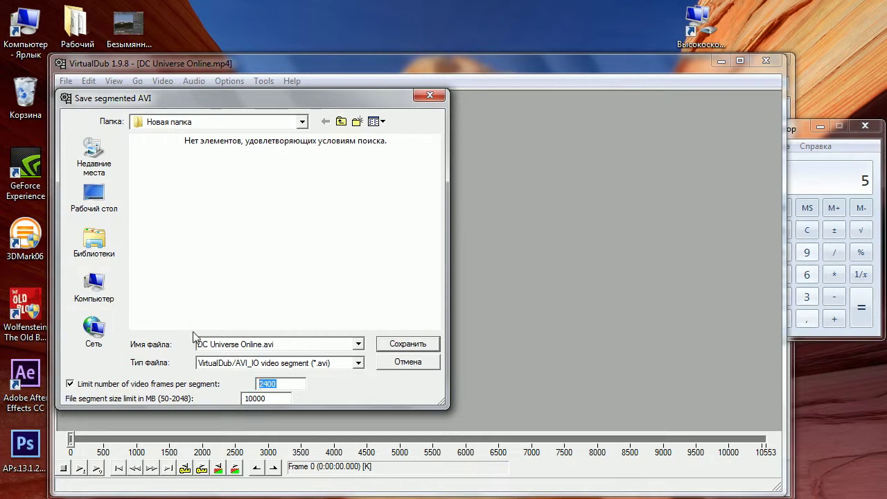
{"action": "type", "text": "36000"}
{"action": "left_click", "coordinate": [400, 363]}
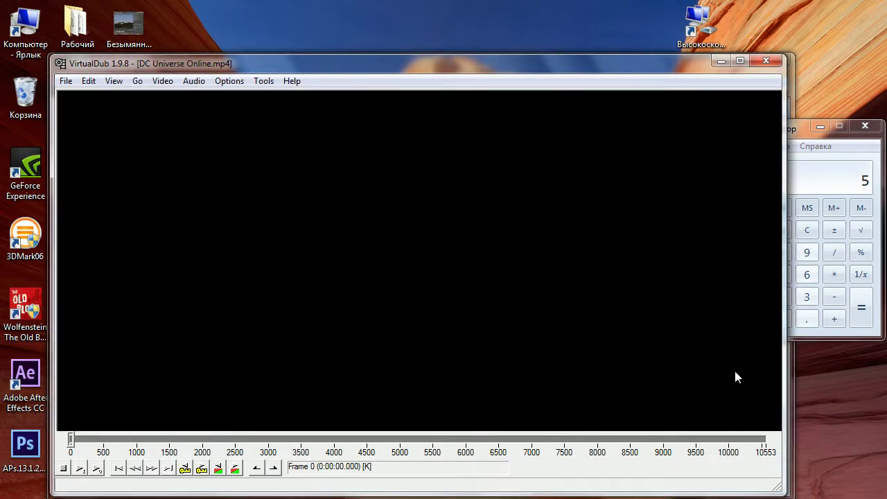
Step: Close Calculator
{"action": "left_click", "coordinate": [865, 125]}
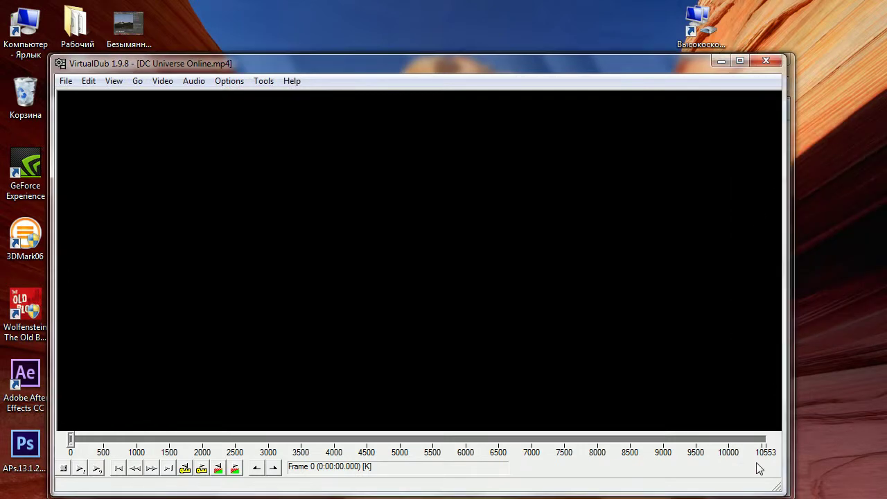